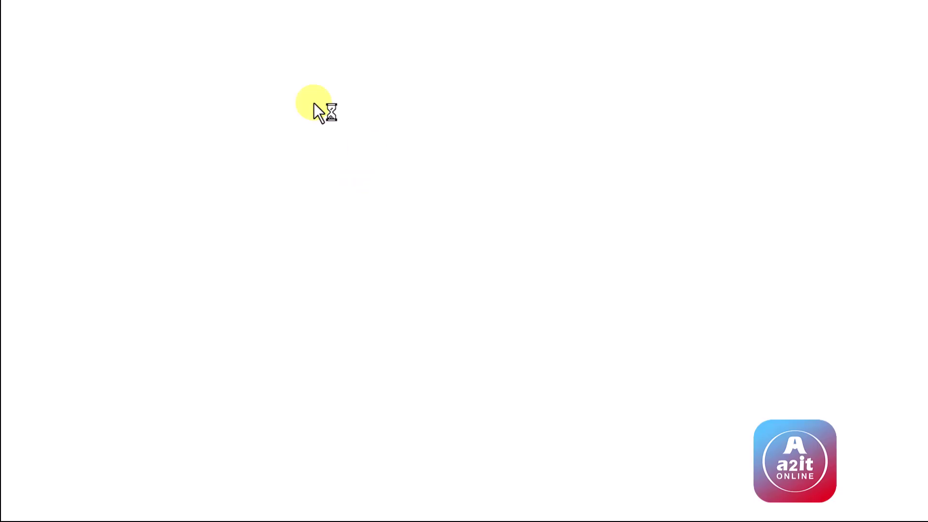
Load aws.amazon.com, sign in to the console and open the IAM dashboard.
type("aws.amazon.com")
key("Return")
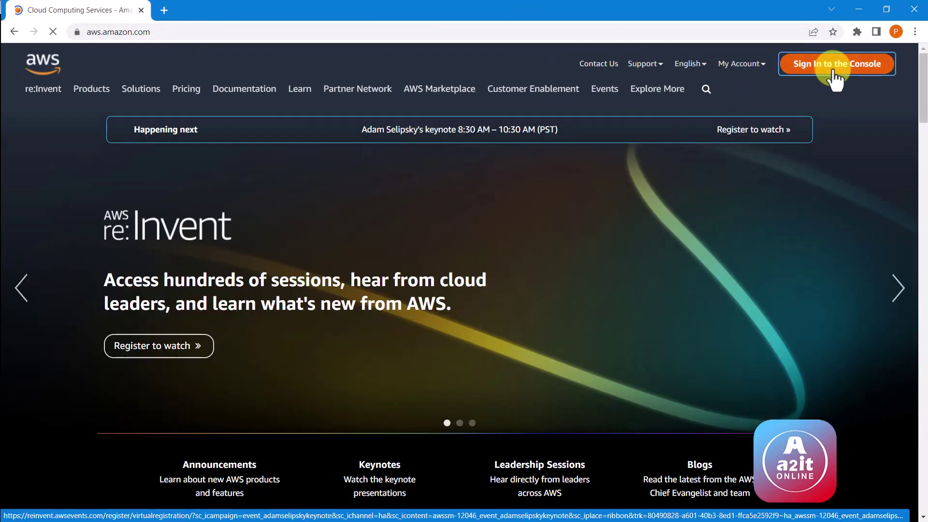
left_click(833, 68)
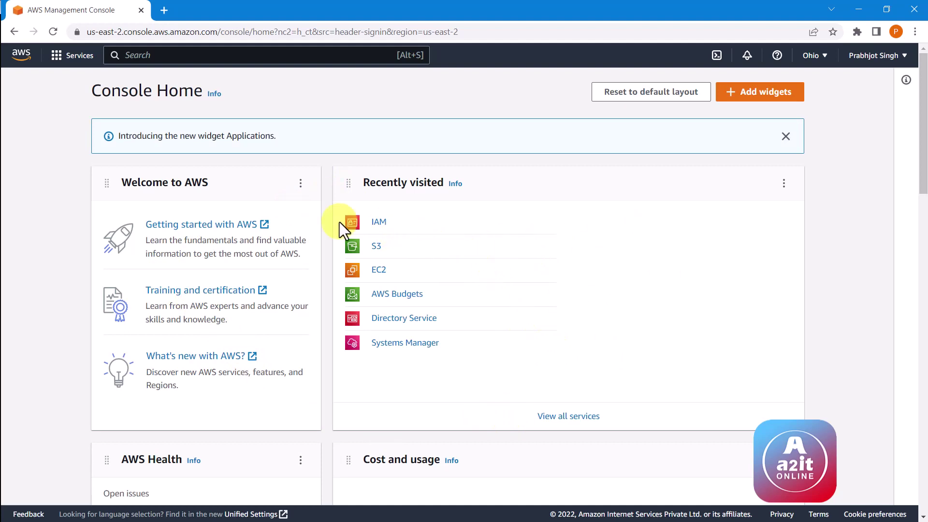
left_click(379, 223)
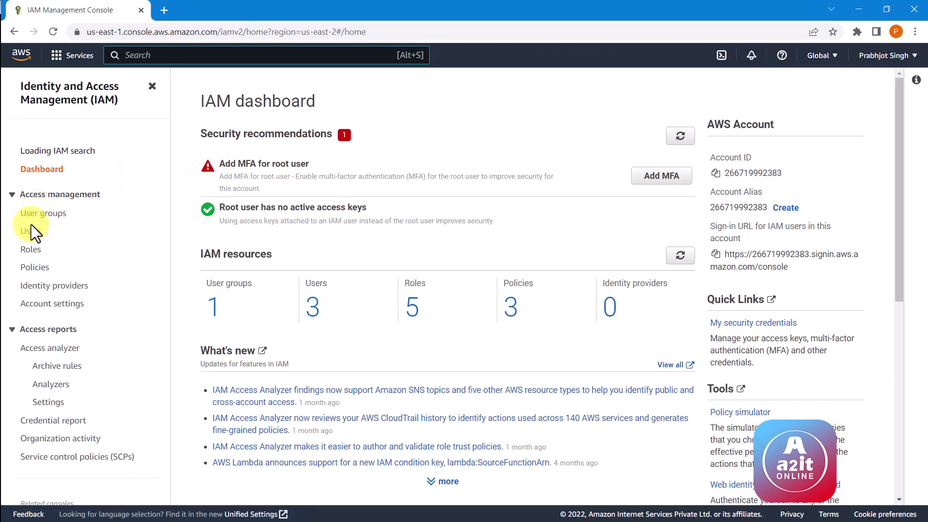
Browse the IAM Policies list of 1013 policies, scrolling down and back to the top.
left_click(35, 272)
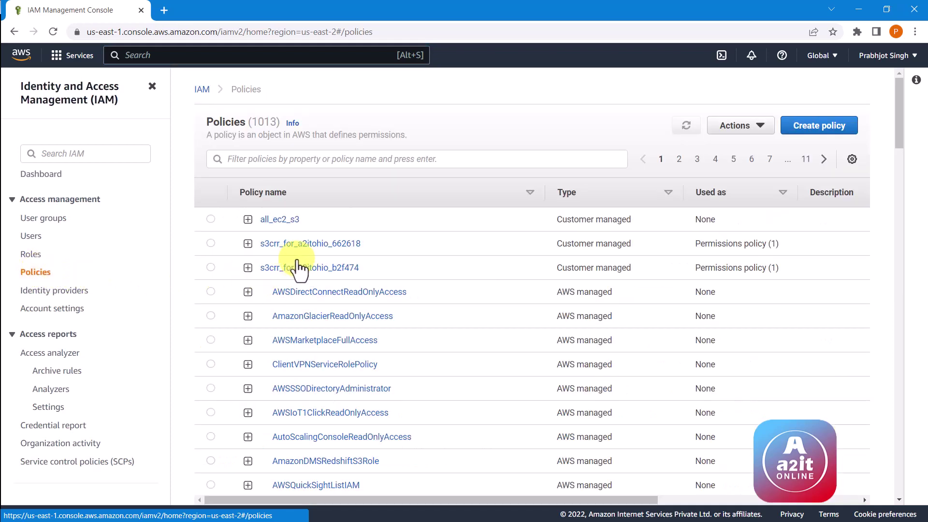
scroll(374, 278, "down", 6)
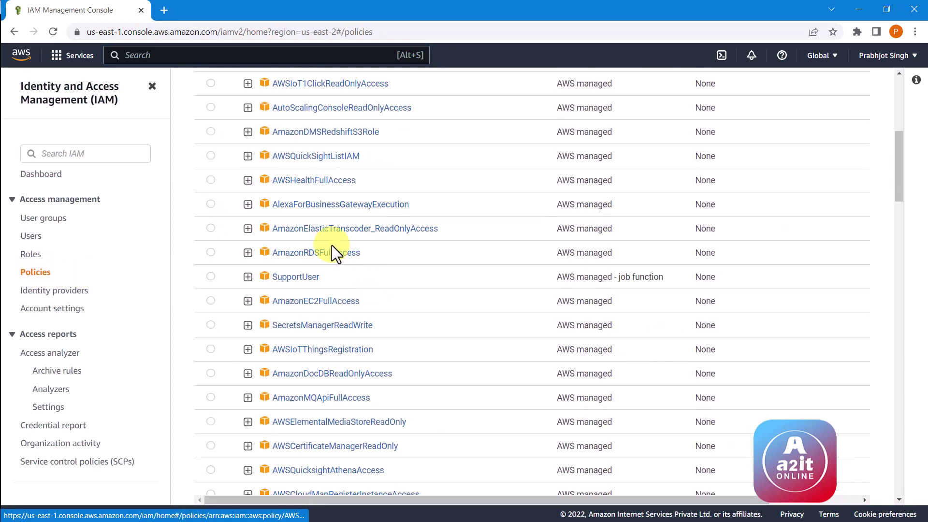
scroll(351, 321, "down", 6)
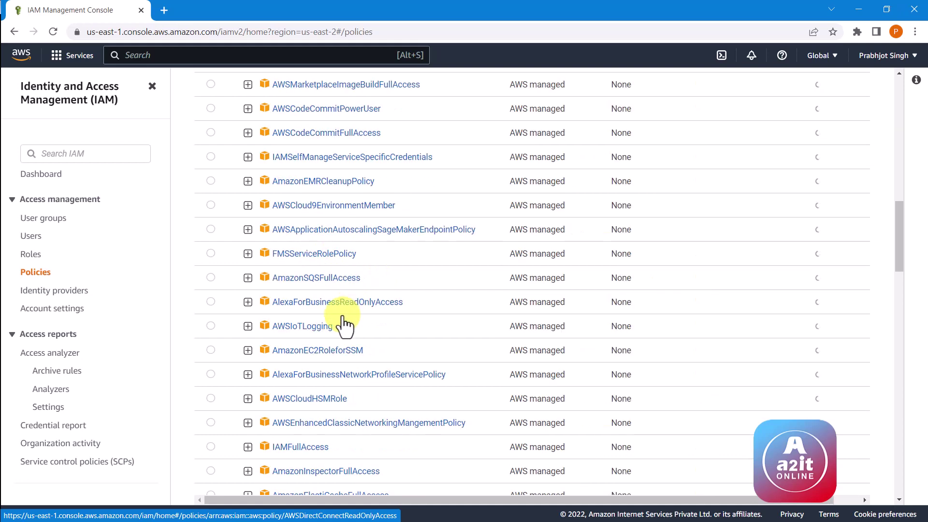
scroll(338, 317, "down", 5)
scroll(335, 314, "down", 2)
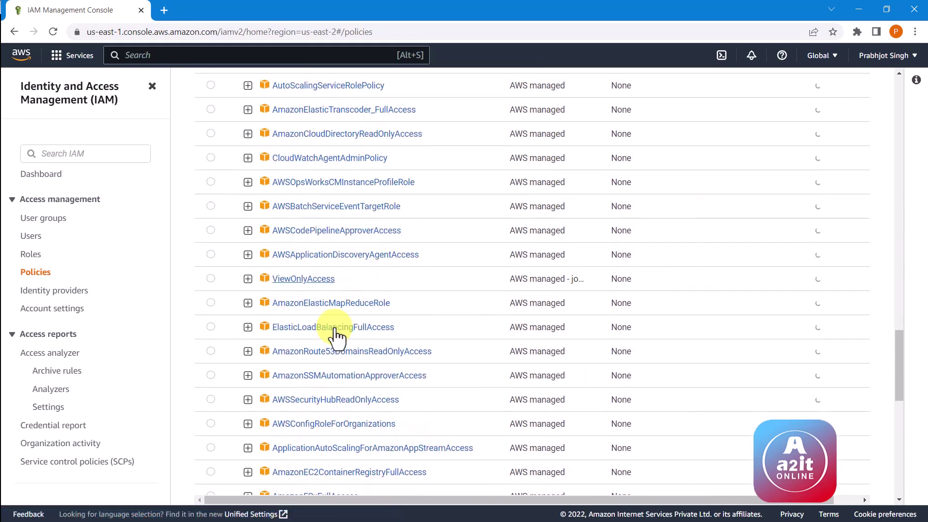
scroll(335, 321, "down", 6)
scroll(335, 328, "down", 3)
scroll(343, 332, "down", 3)
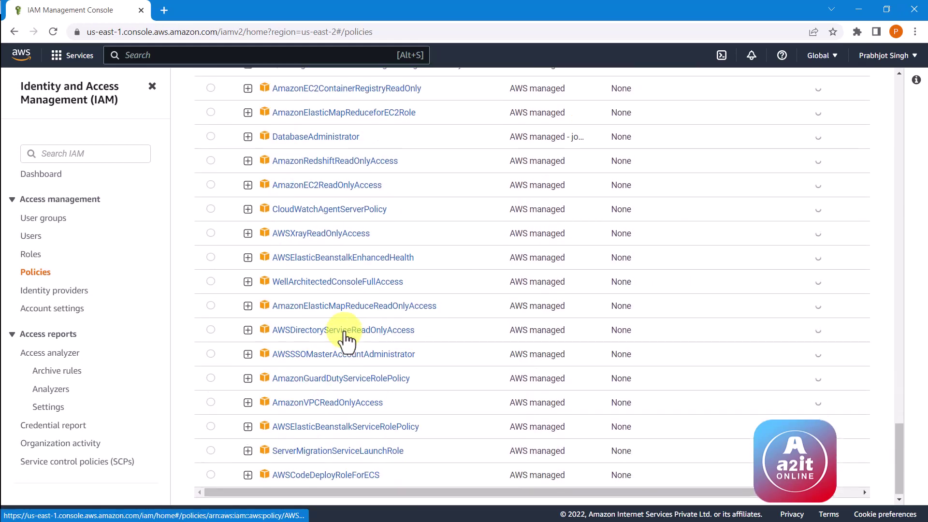
scroll(343, 332, "up", 1)
scroll(369, 330, "up", 4)
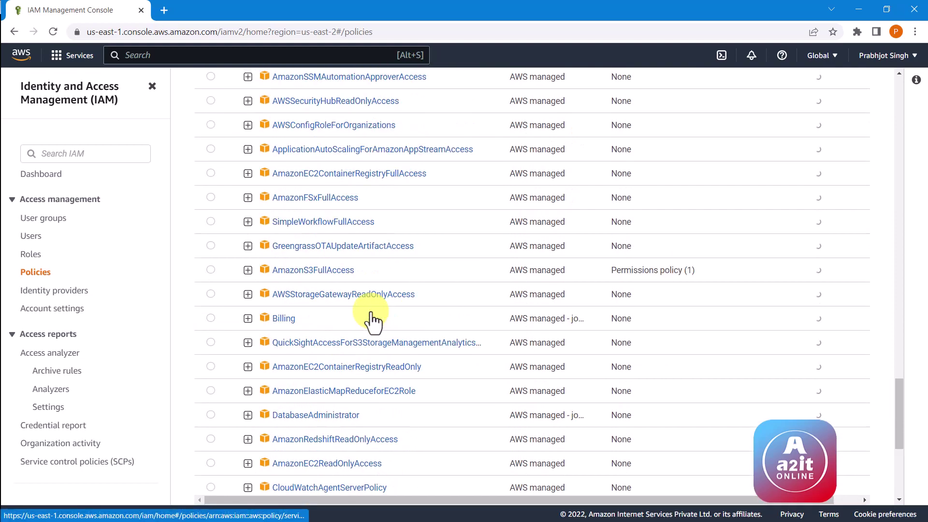
scroll(371, 321, "up", 3)
scroll(363, 320, "up", 5)
scroll(358, 325, "up", 5)
scroll(358, 321, "up", 5)
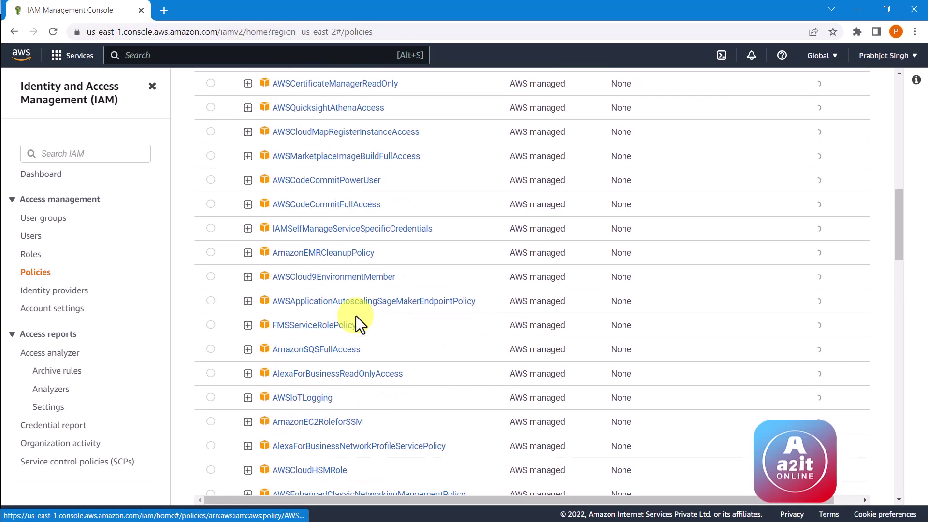
scroll(347, 334, "up", 6)
scroll(349, 340, "up", 5)
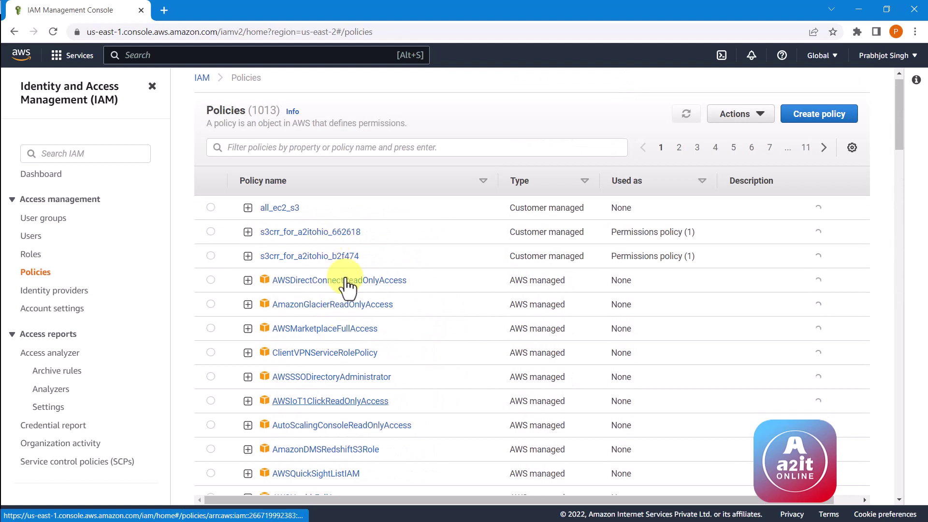
scroll(344, 284, "up", 1)
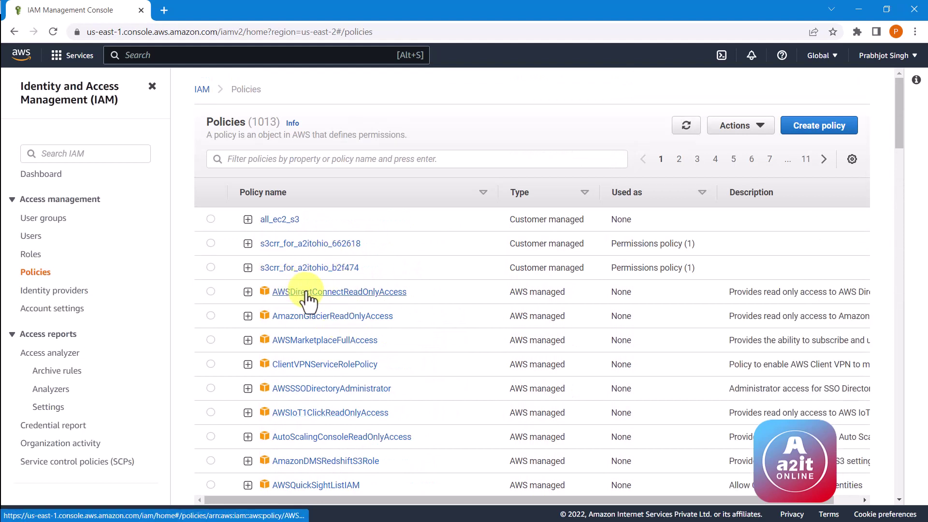
left_click(314, 292)
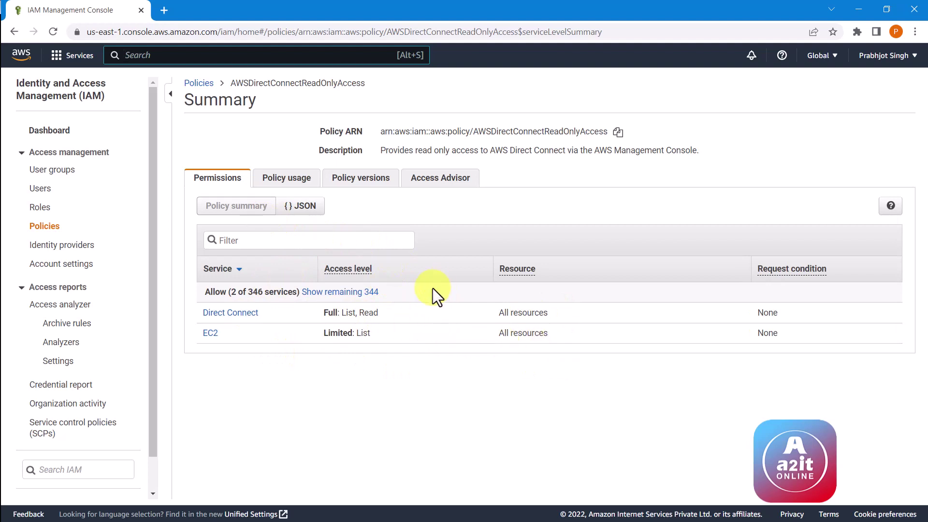
left_click(45, 227)
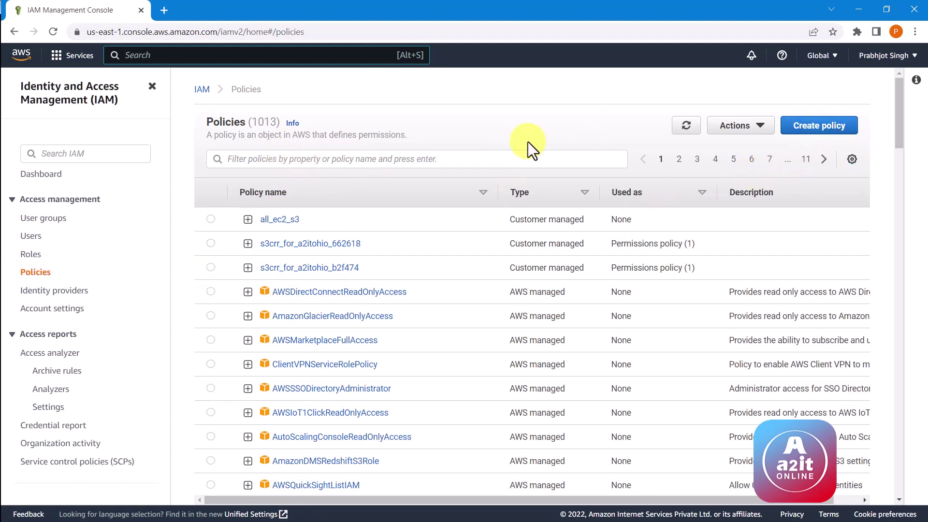
Start a new policy in the Visual editor with EC2 as its service.
left_click(831, 127)
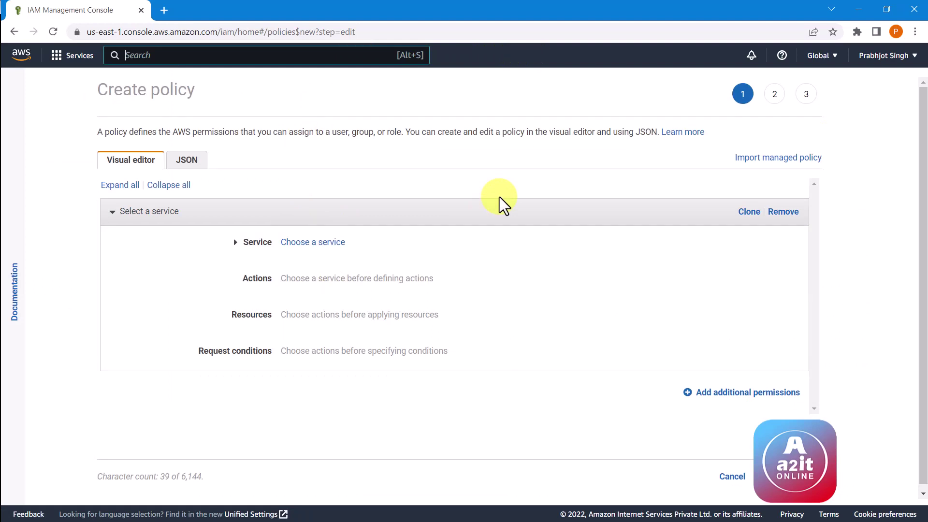
left_click(298, 247)
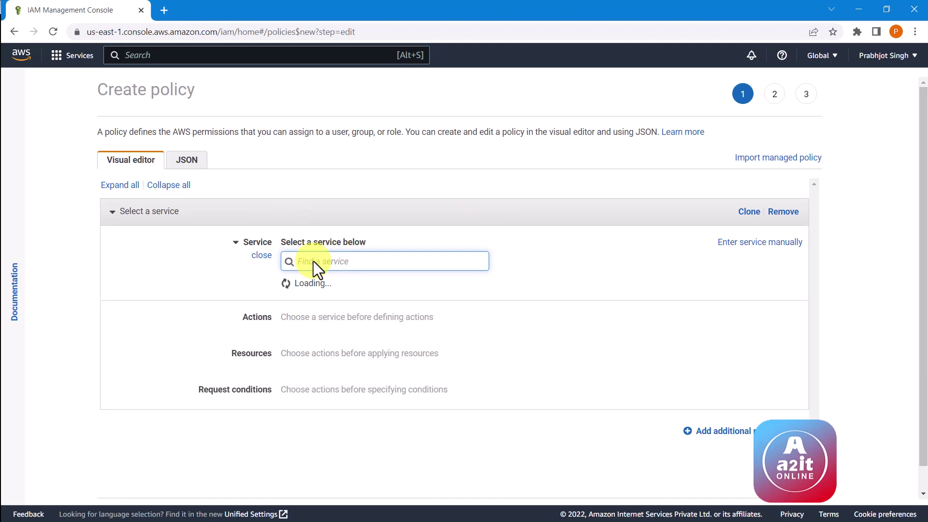
type("ec2")
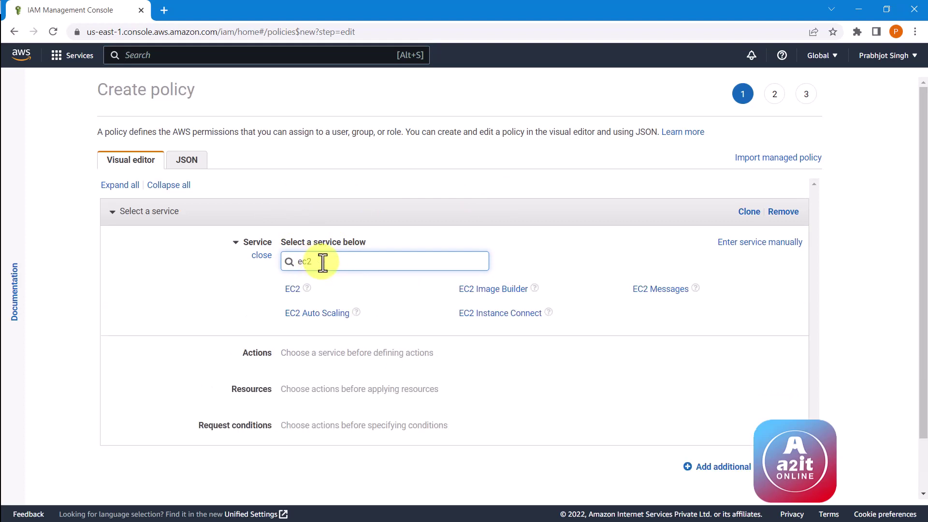
left_click(293, 289)
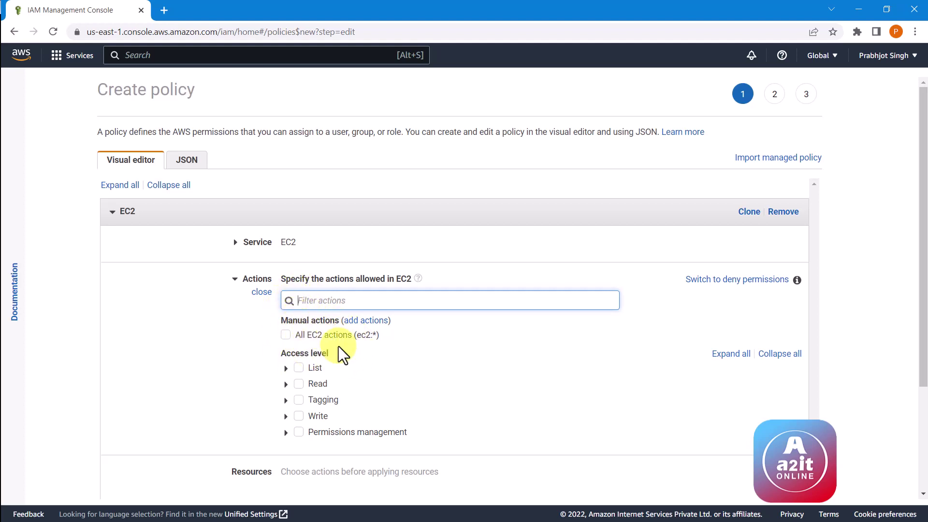
scroll(341, 355, "down", 3)
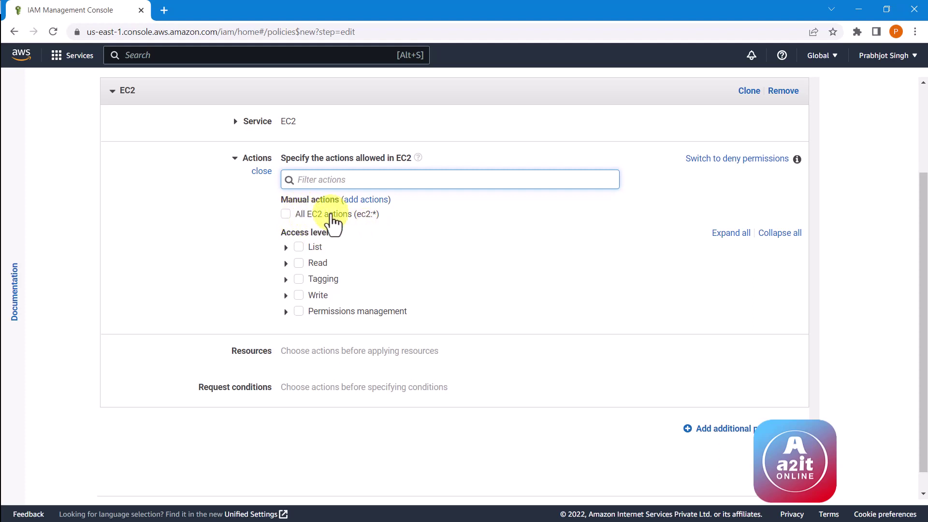
left_click(286, 215)
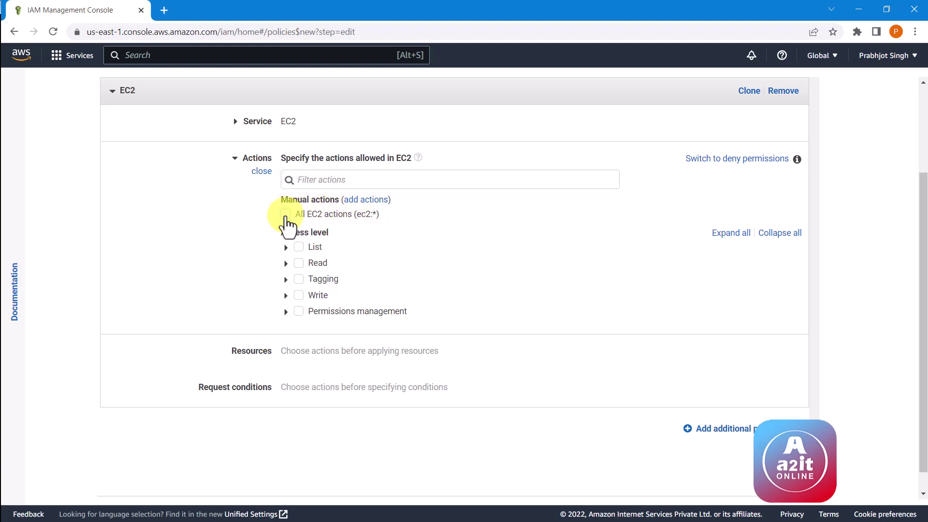
Allow all EC2 actions in the policy statement.
left_click(285, 216)
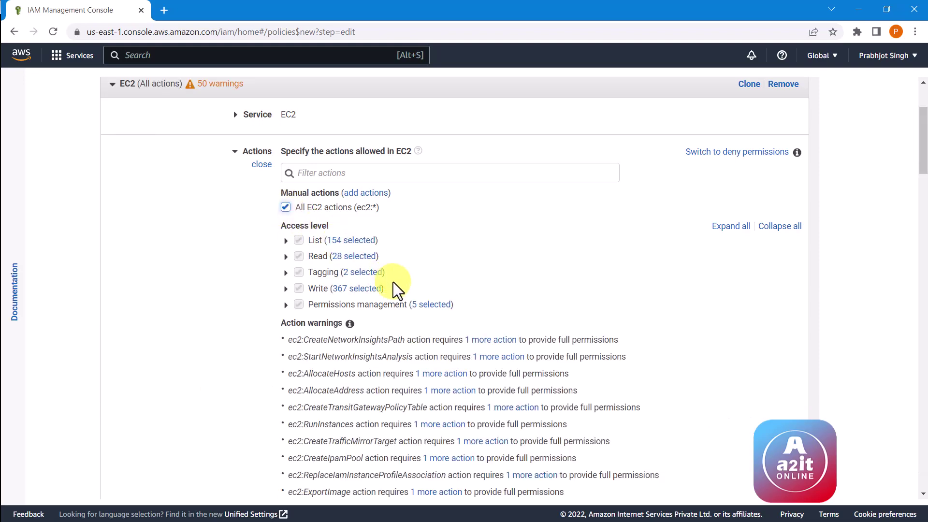
scroll(392, 282, "down", 6)
scroll(390, 281, "down", 8)
scroll(381, 283, "down", 8)
scroll(381, 283, "down", 6)
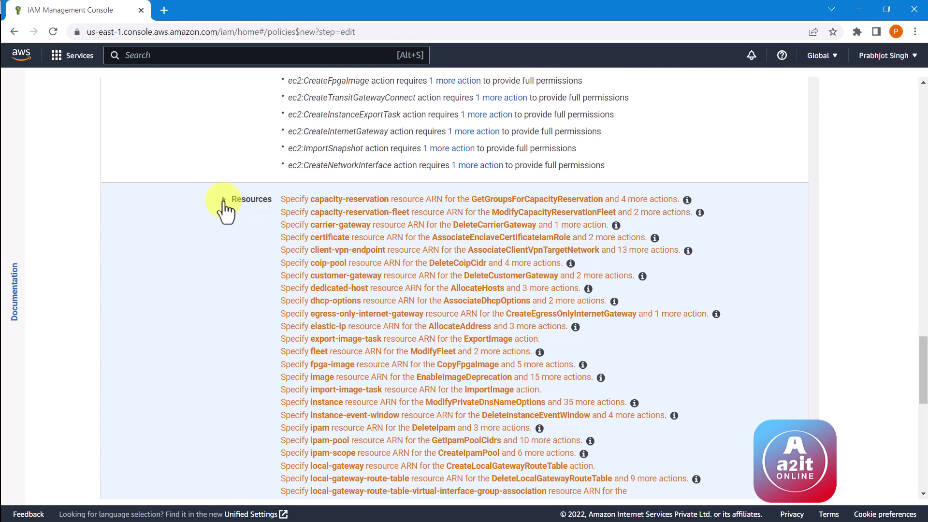
Set the EC2 statement's Resources to All resources.
left_click(224, 206)
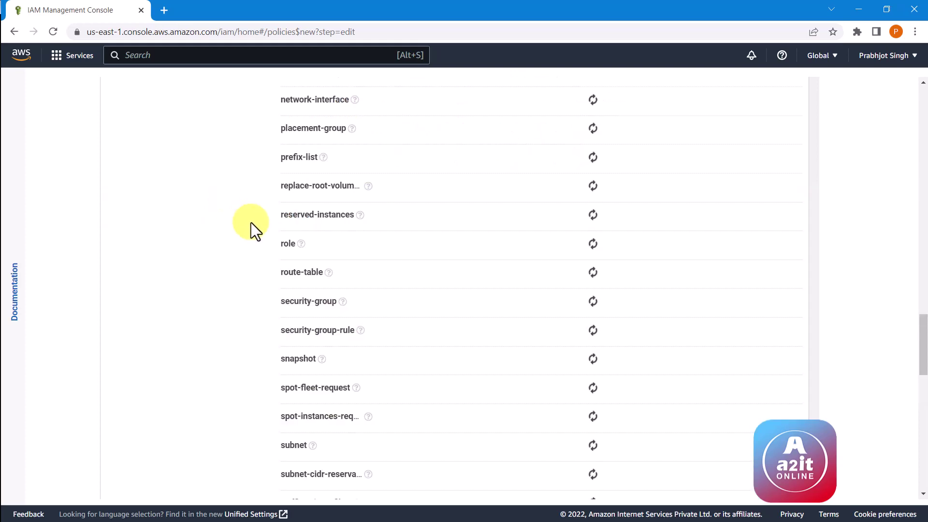
scroll(252, 222, "up", 3)
scroll(290, 256, "up", 12)
scroll(290, 261, "up", 8)
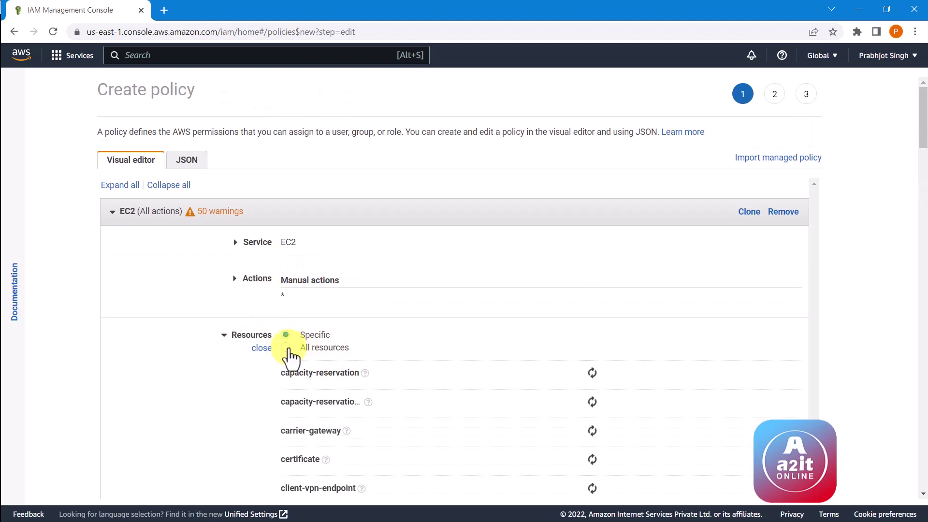
left_click(286, 347)
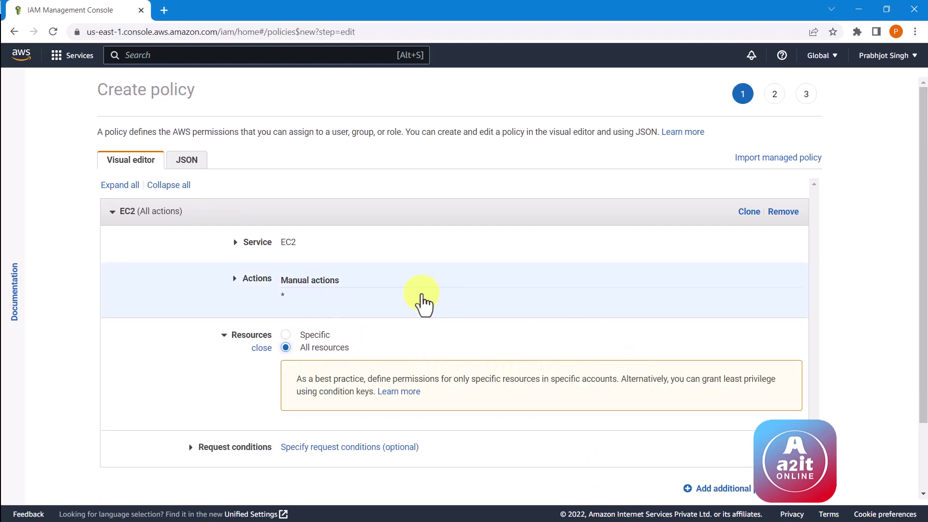
scroll(422, 266, "down", 1)
scroll(422, 265, "down", 1)
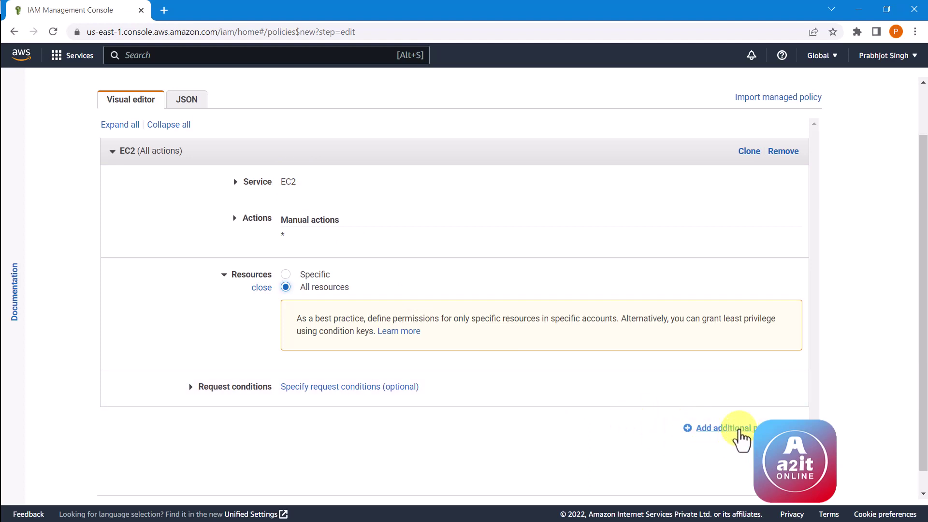
Add a second permission statement for Access Analyzer allowing all its actions.
left_click(739, 429)
scroll(572, 386, "down", 1)
scroll(571, 387, "down", 3)
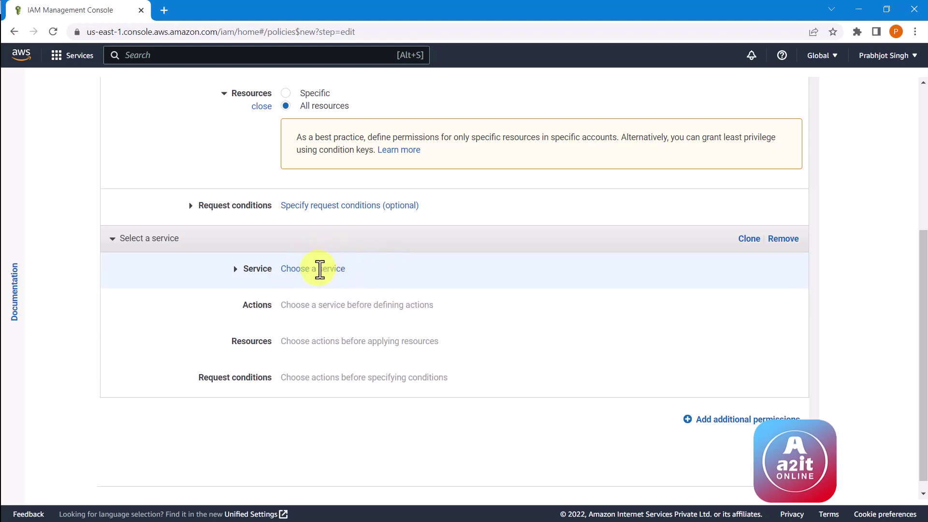
left_click(322, 269)
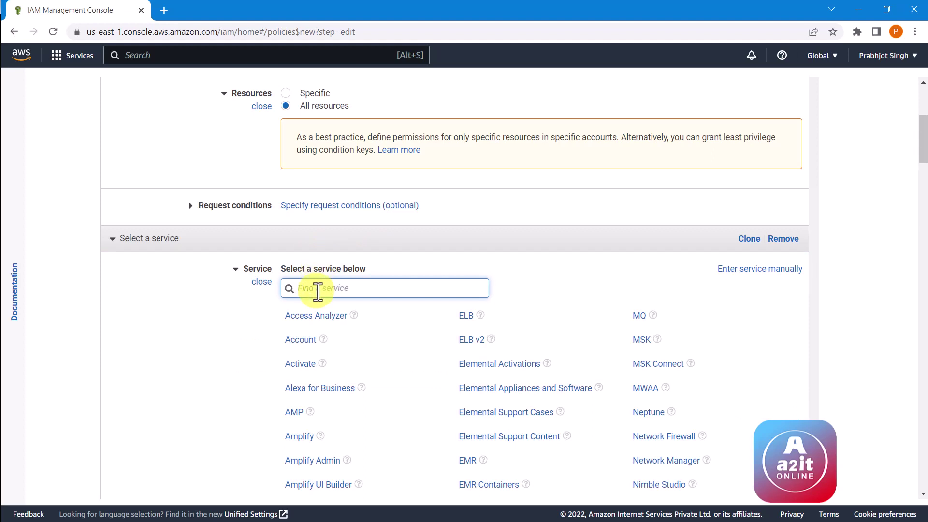
type("s3")
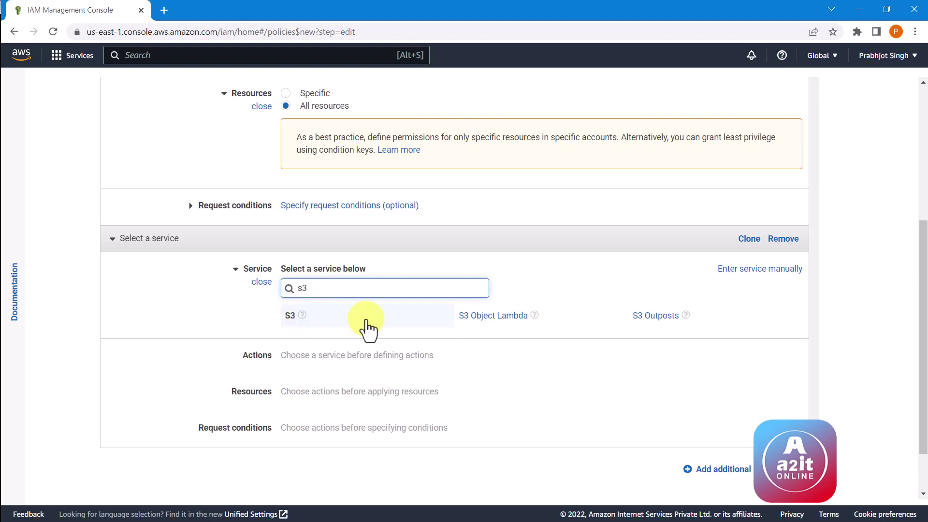
key("BackSpace")
key("BackSpace")
left_click(334, 317)
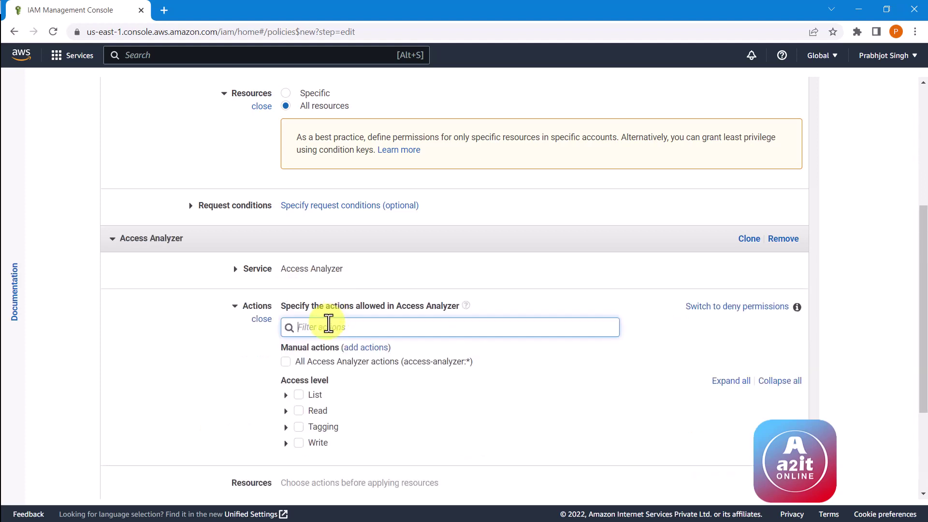
left_click(285, 361)
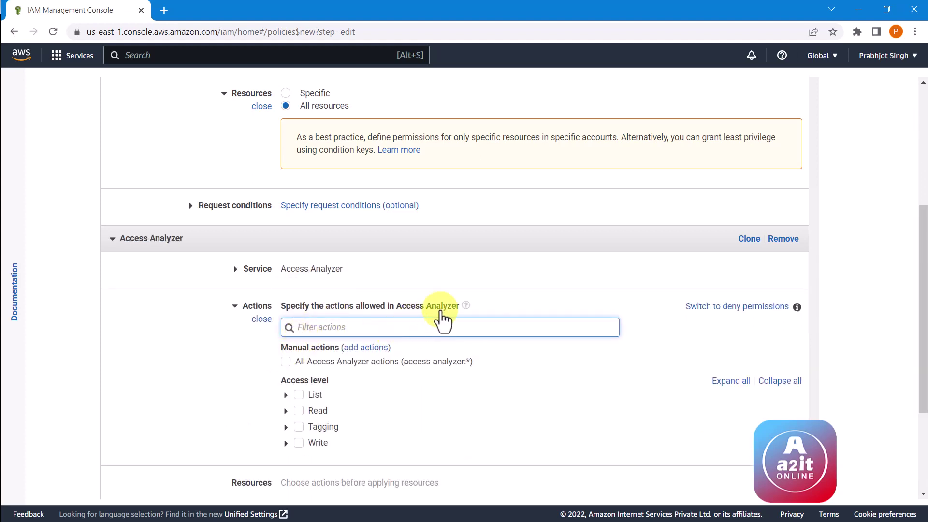
Apply the Access Analyzer statement to all resources and proceed to the tags step.
scroll(438, 312, "down", 4)
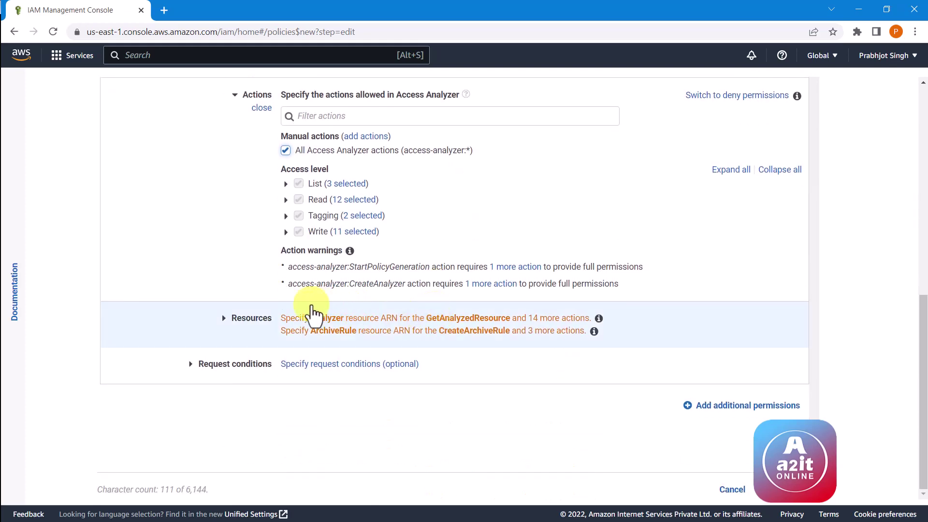
left_click(226, 319)
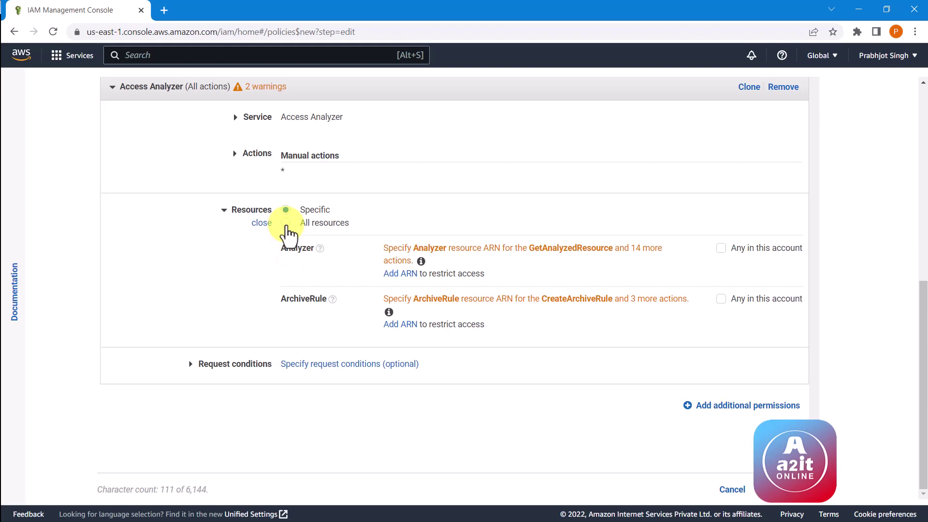
left_click(286, 223)
scroll(421, 248, "up", 2)
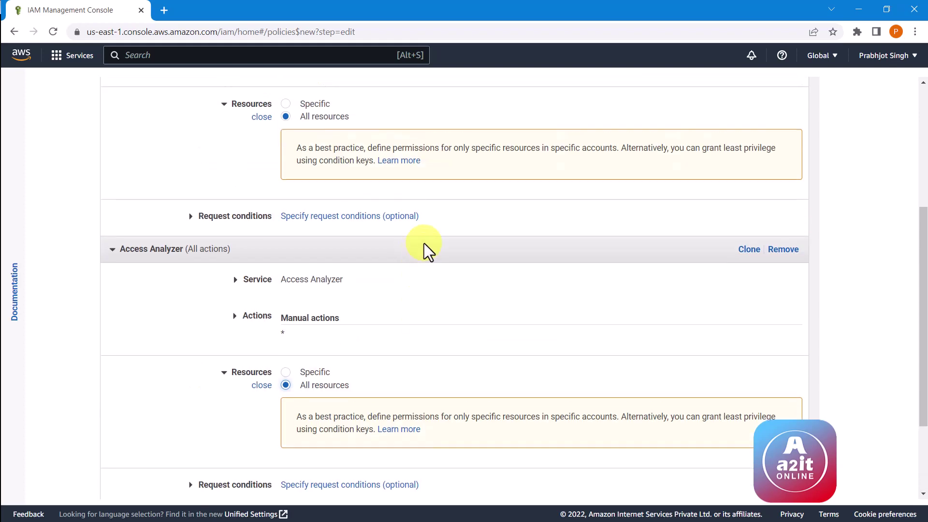
scroll(457, 299, "down", 3)
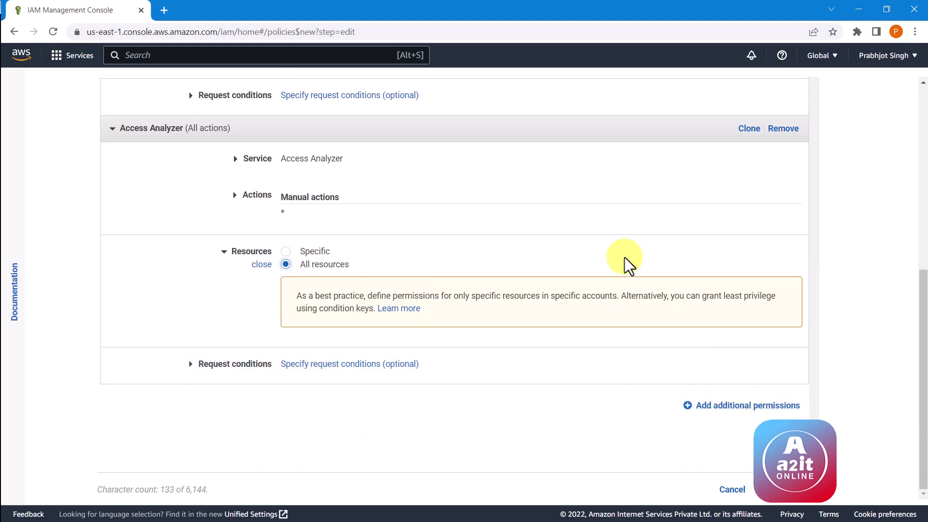
scroll(589, 325, "up", 4)
scroll(563, 340, "up", 2)
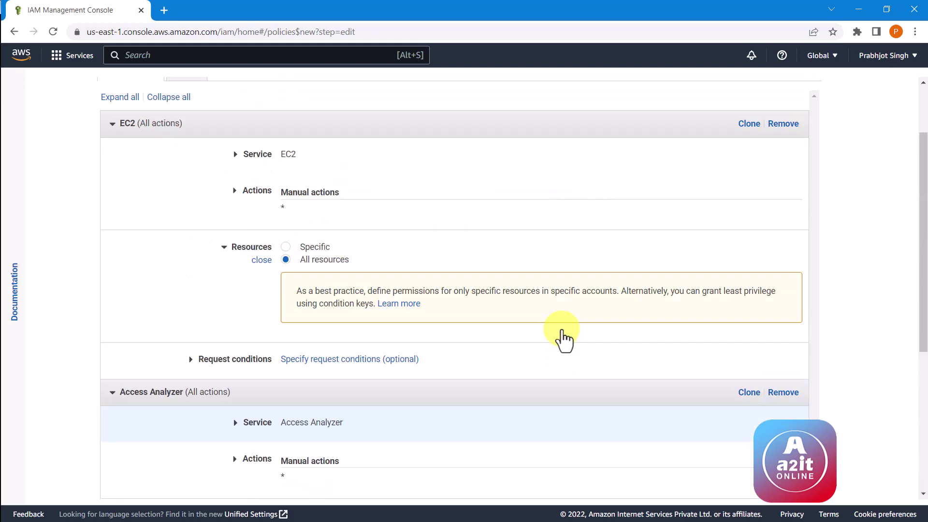
scroll(563, 340, "up", 1)
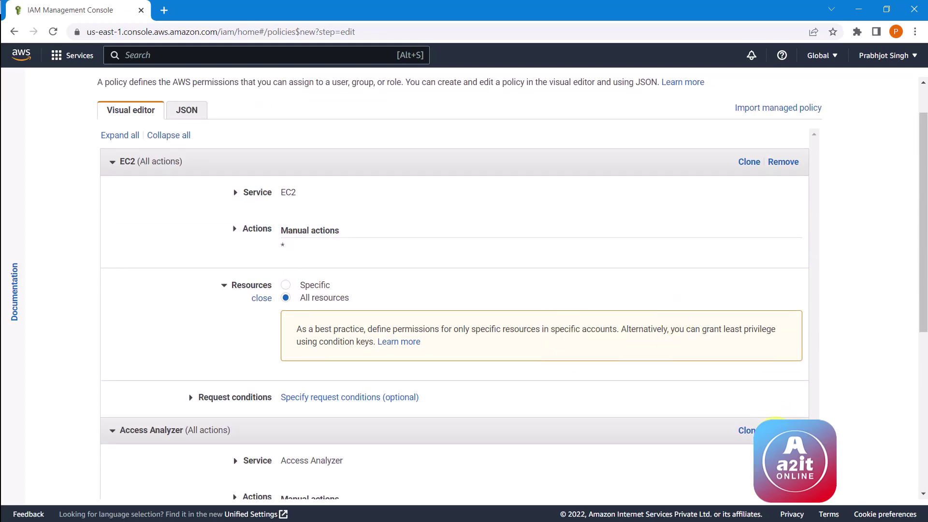
scroll(674, 406, "down", 5)
scroll(681, 398, "down", 2)
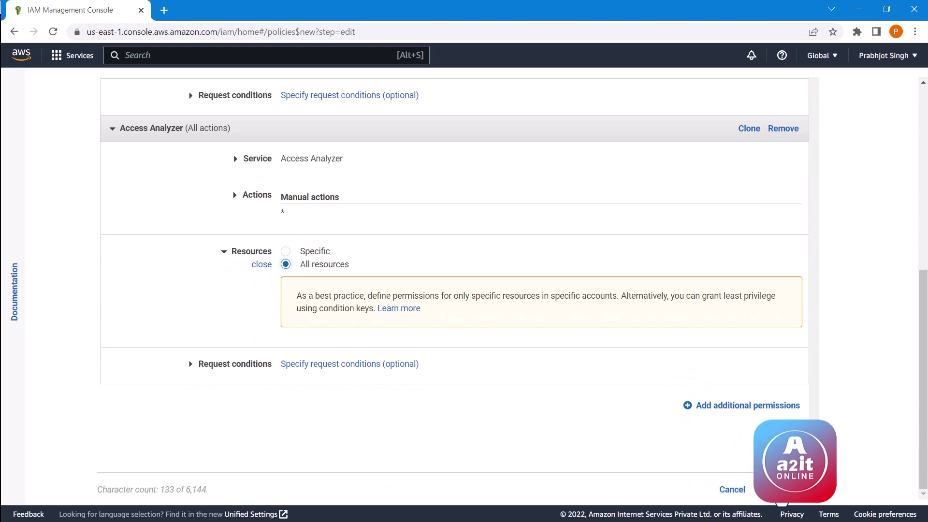
left_click(793, 497)
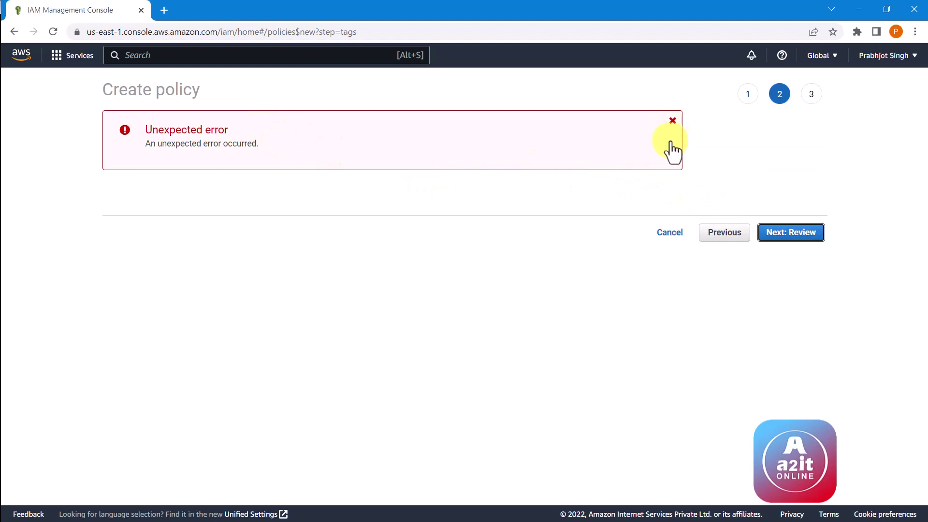
Dismiss the Unexpected error banner and advance to the policy Review step.
left_click(673, 120)
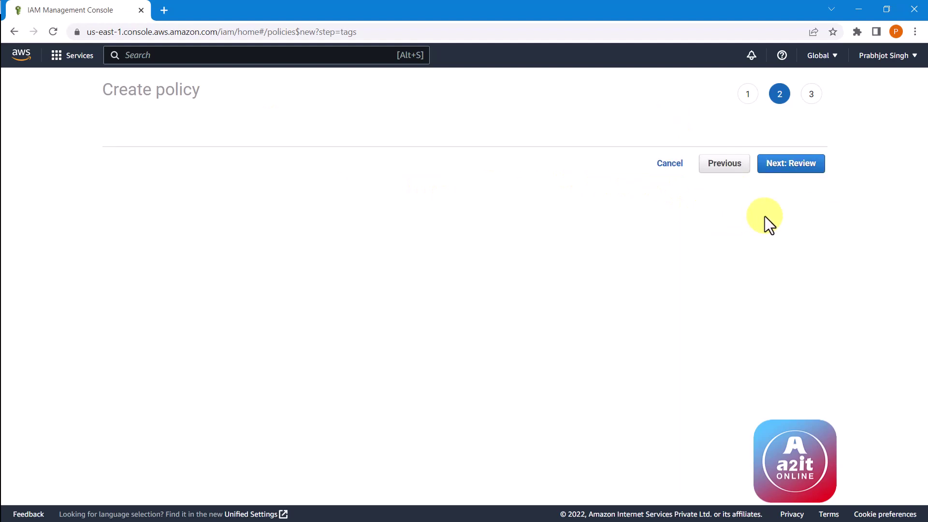
left_click(797, 167)
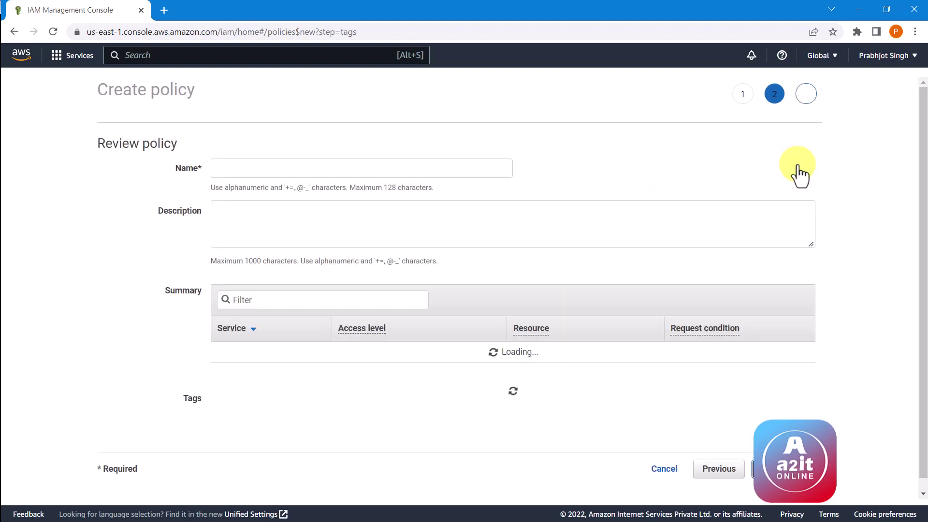
left_click(338, 166)
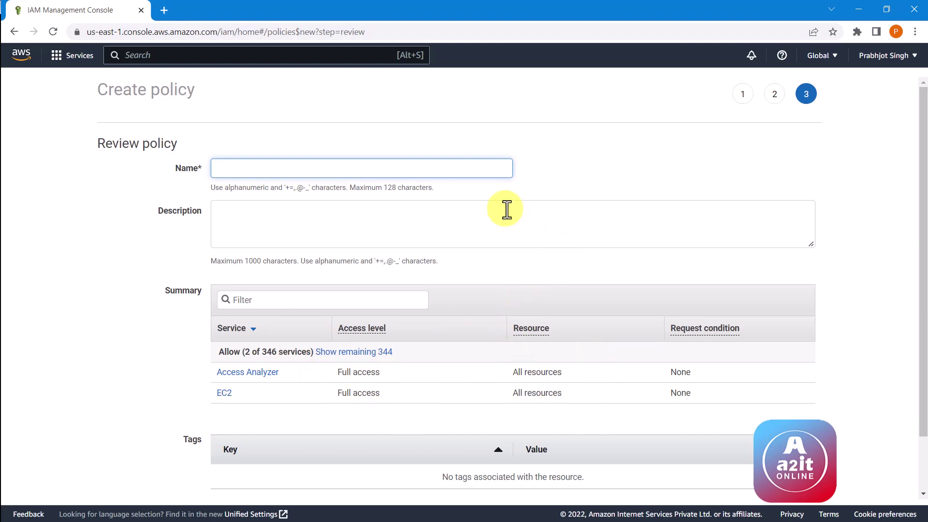
Name the policy ec2_s3_all_access and create it.
type("ec2_c")
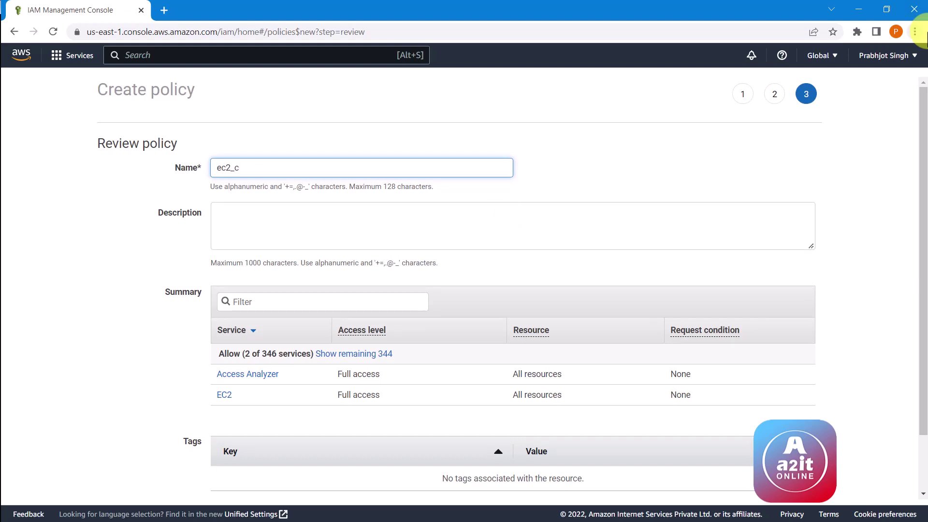
key("BackSpace")
type("s3")
key("BackSpace")
type("_a")
type("ll")
key("BackSpace")
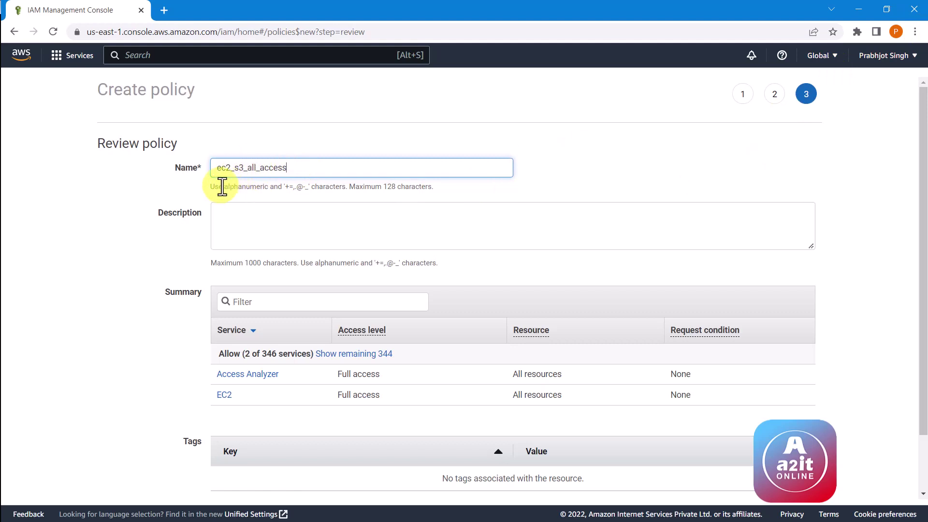
left_click_drag(296, 168, 246, 167)
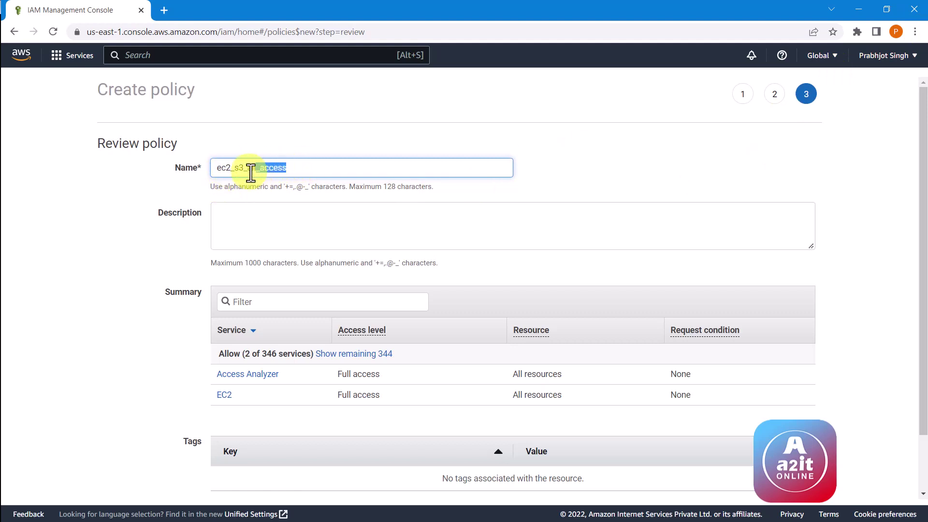
left_click(246, 167)
scroll(489, 325, "down", 2)
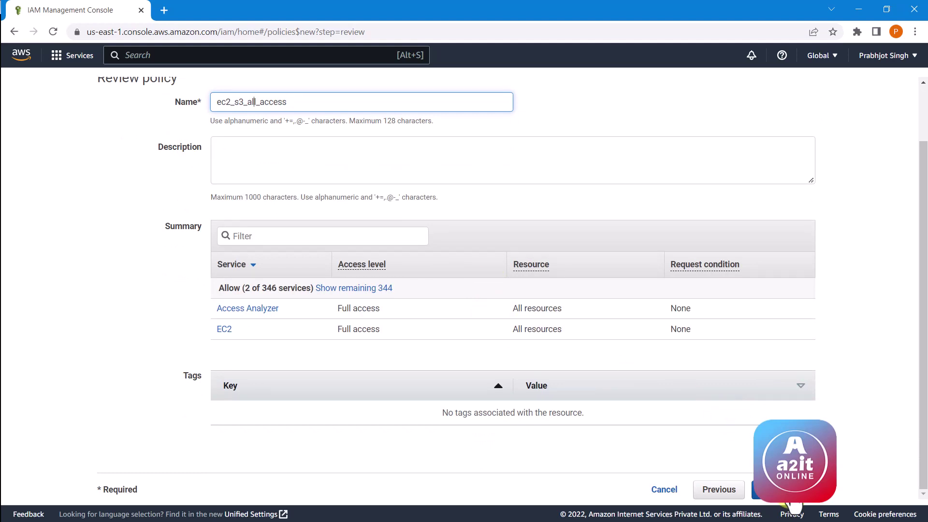
left_click(792, 497)
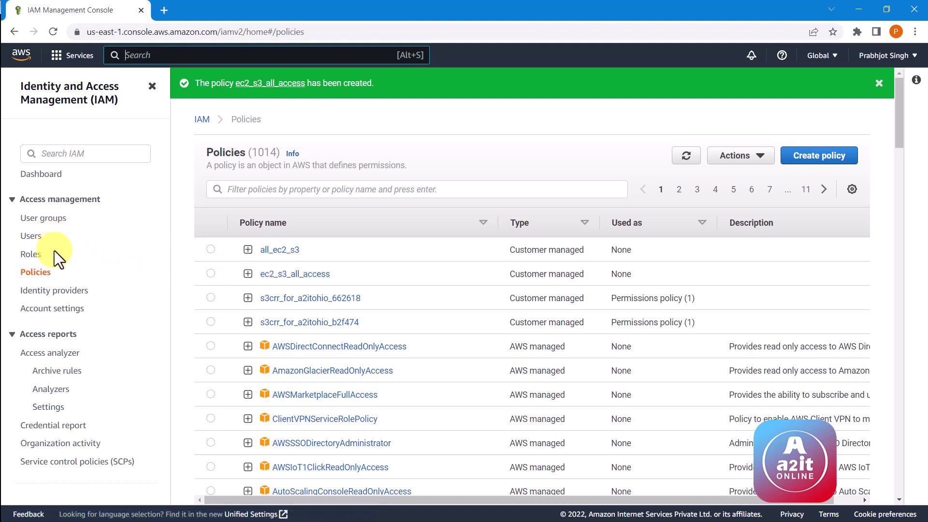
Open user awsuser1 from the IAM Users list.
left_click(30, 240)
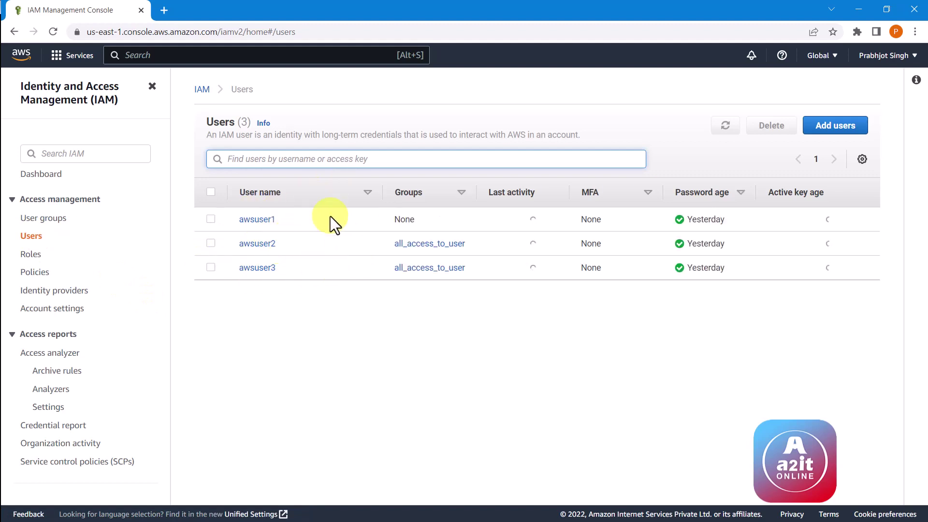
left_click(270, 221)
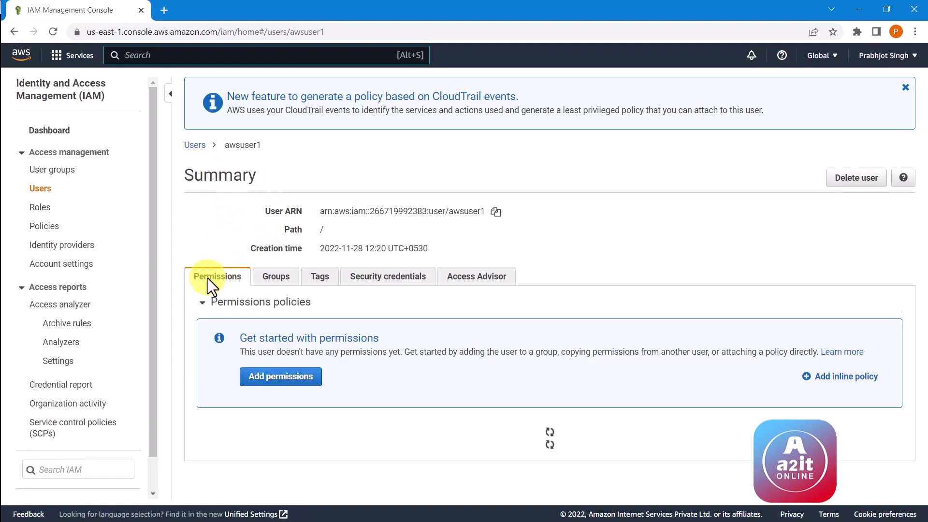
Attach the existing ec2_s3_all_access policy directly to awsuser1 and confirm.
left_click(278, 380)
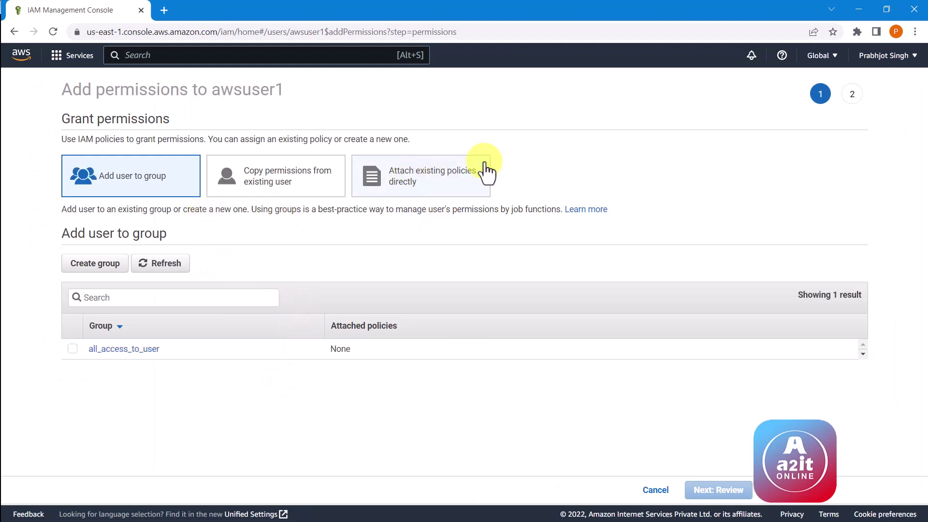
left_click(429, 185)
type("ec")
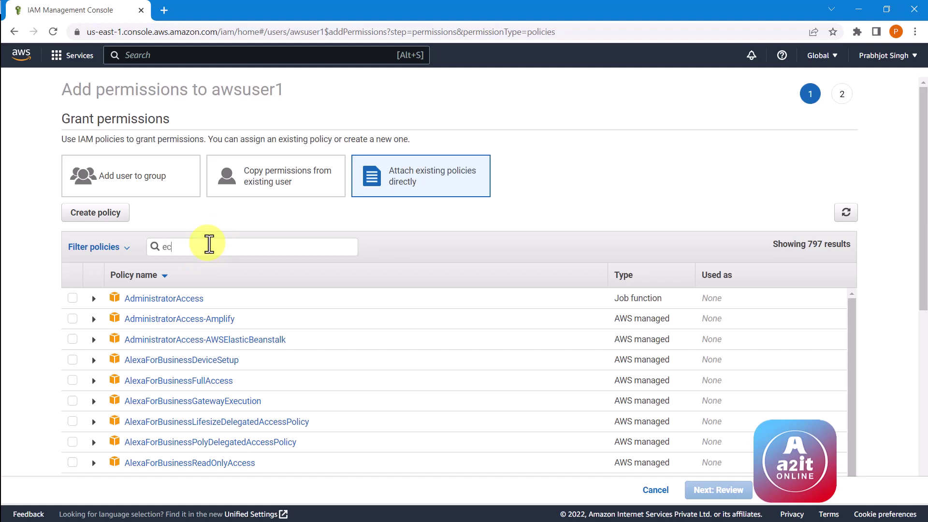
type("2_s3")
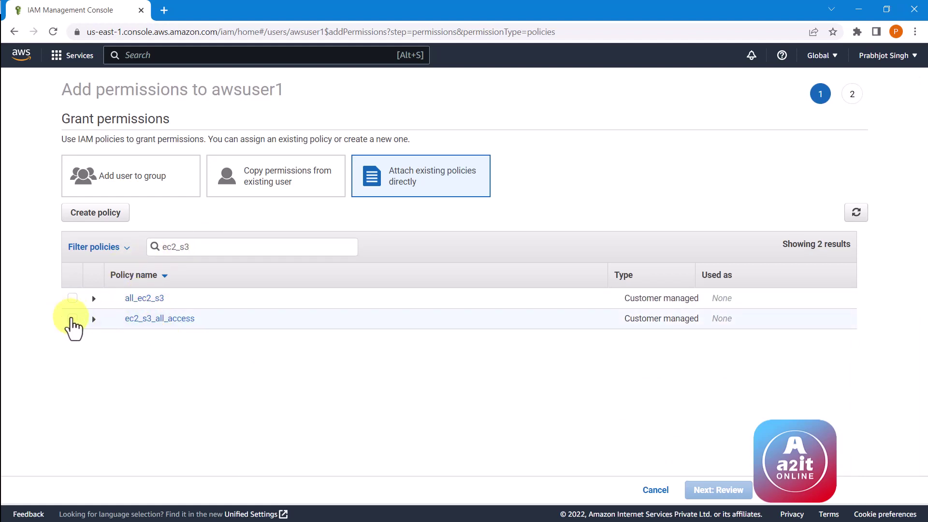
left_click(72, 318)
left_click(710, 489)
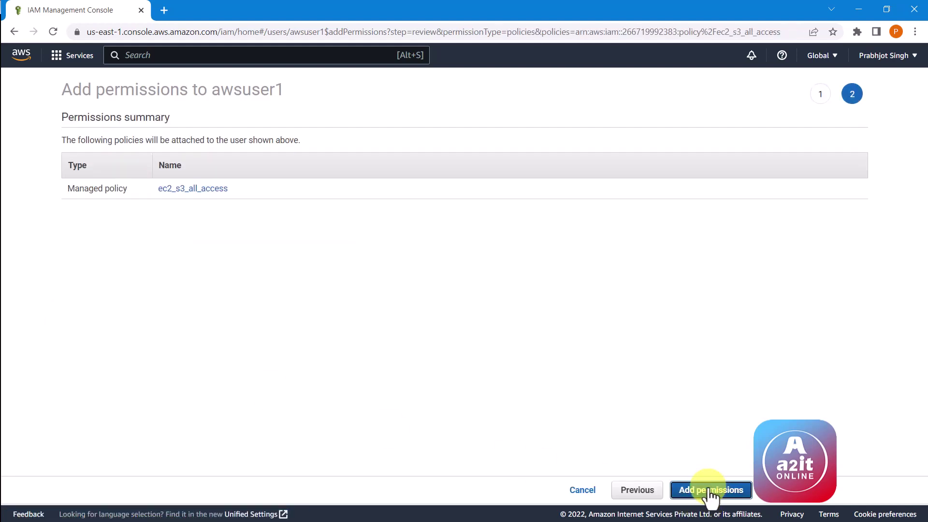
left_click(715, 493)
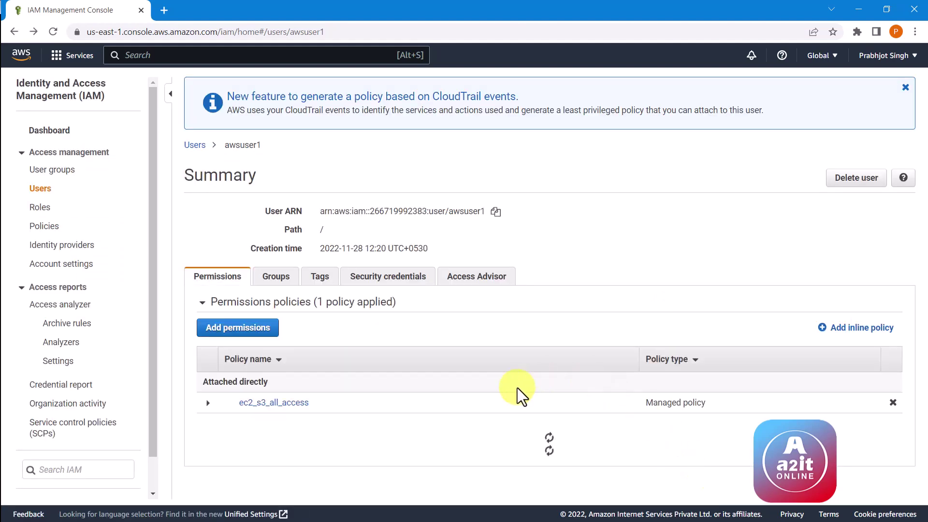
Scroll awsuser1's summary, then go to the User groups list.
scroll(459, 328, "down", 1)
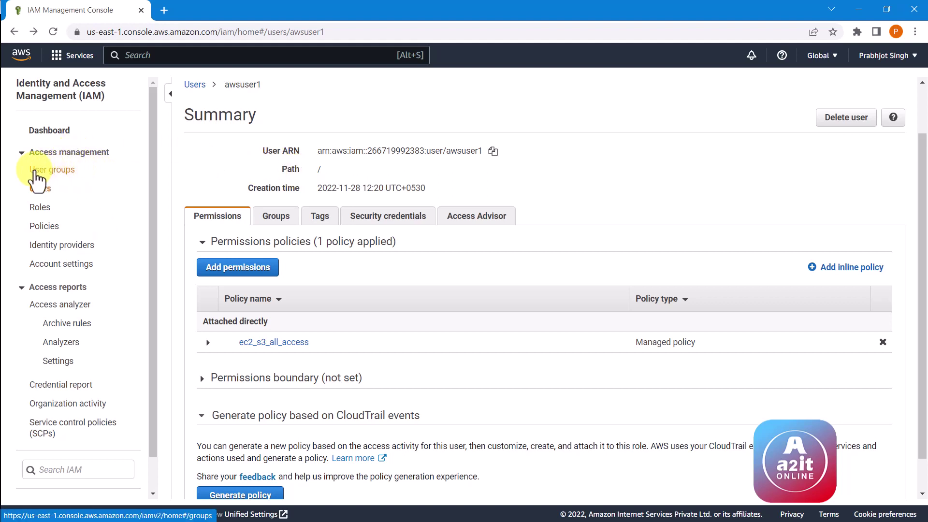
left_click(68, 171)
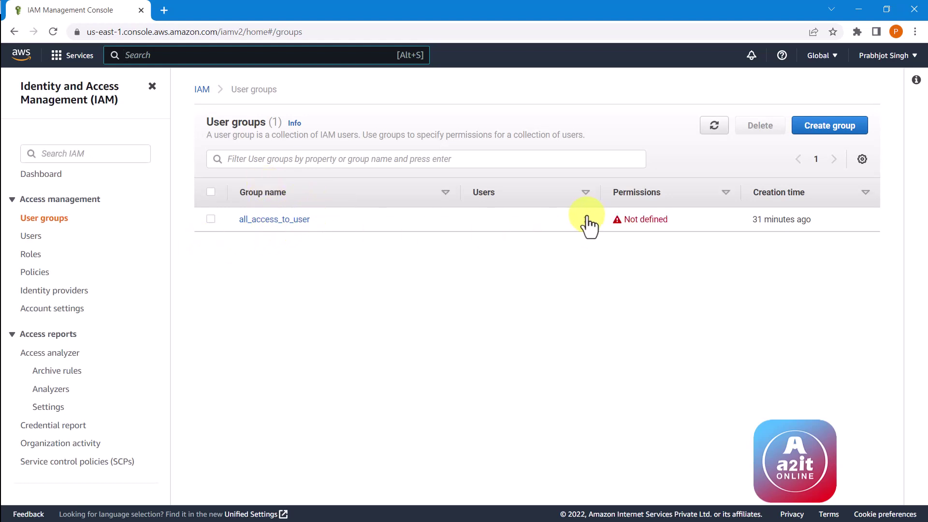
Open the all_access_to_user group's Permissions tab, which lists no attached policies.
left_click(585, 193)
left_click(281, 221)
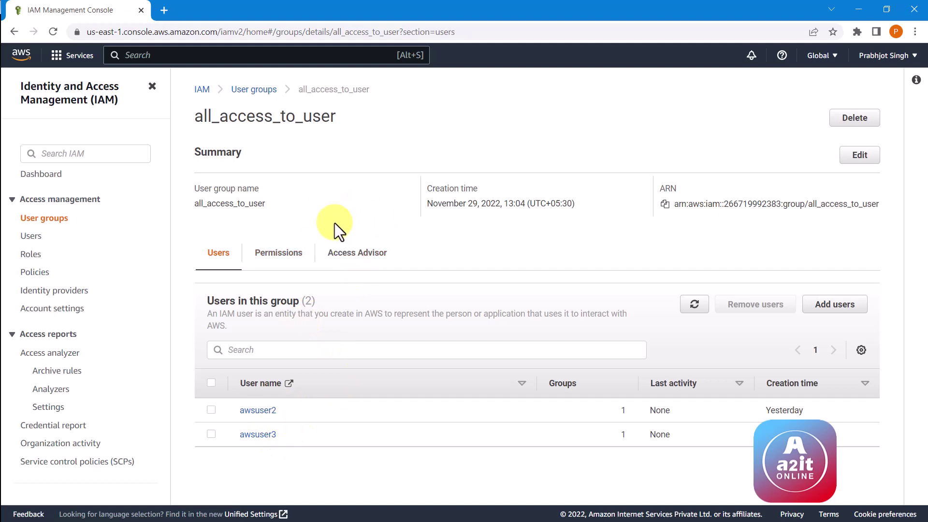
left_click(270, 256)
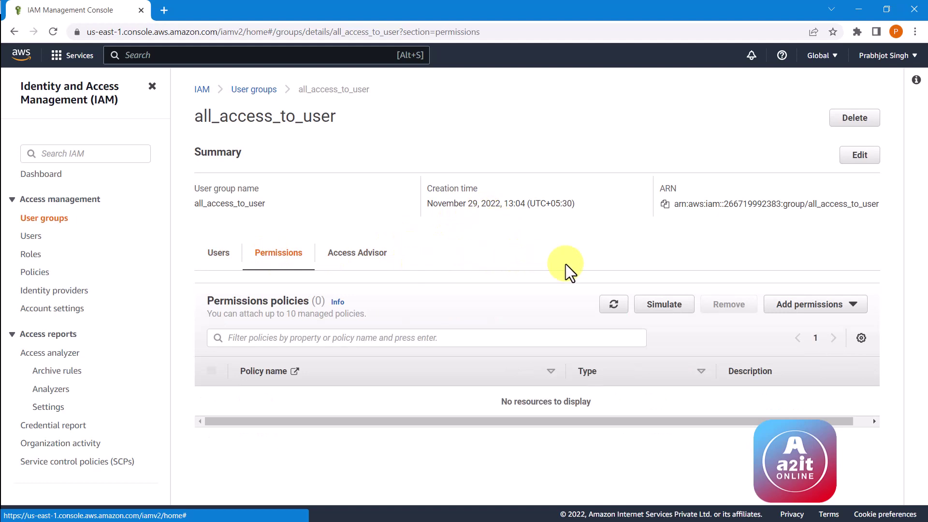
Attach the existing ec2_s3_all_access policy to the group, then list its users awsuser2 and awsuser3.
left_click(806, 306)
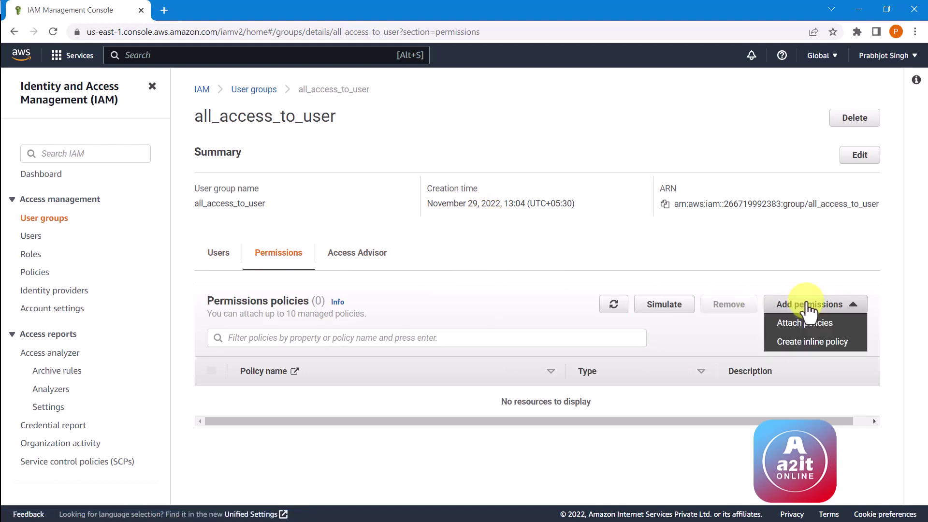
left_click(827, 329)
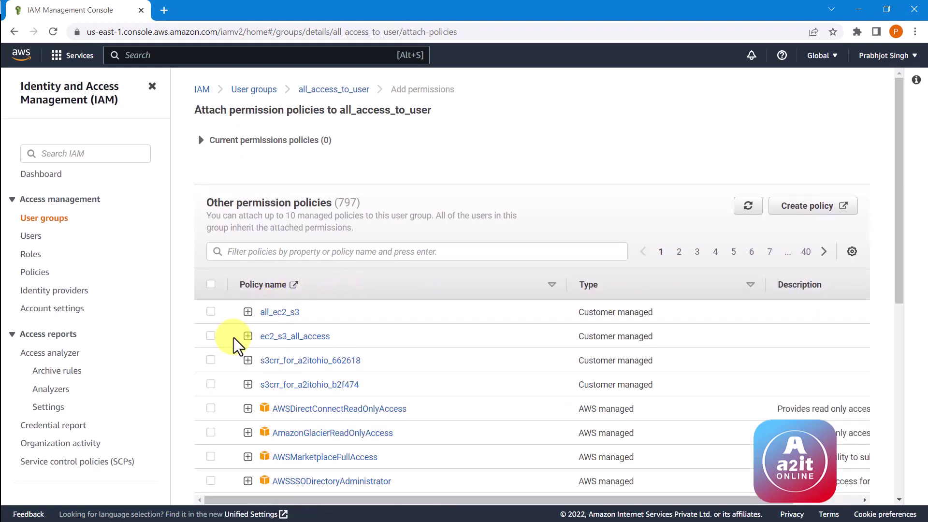
left_click(211, 336)
scroll(783, 347, "down", 1)
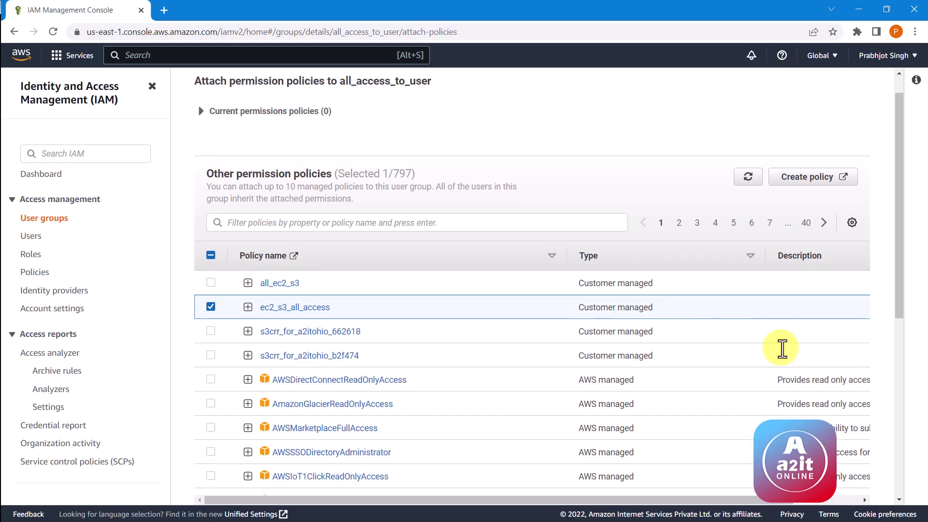
scroll(792, 358, "down", 7)
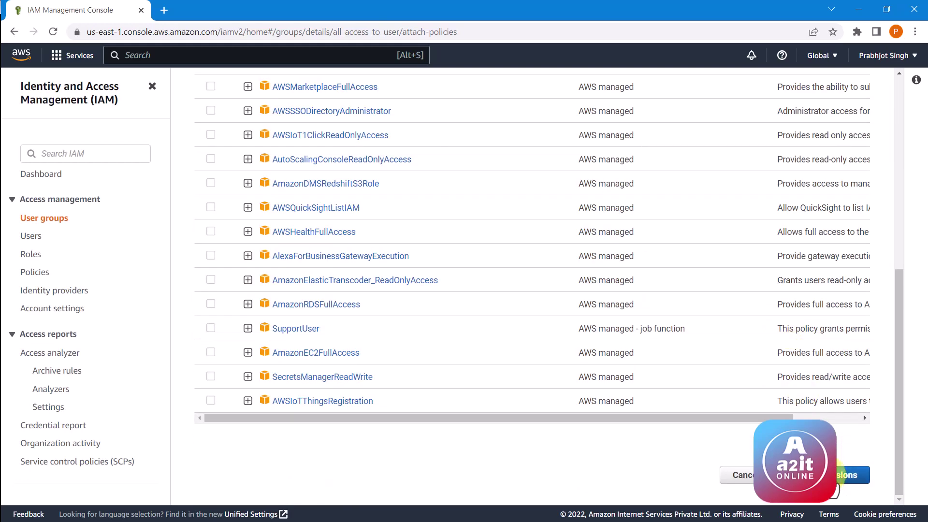
left_click(841, 477)
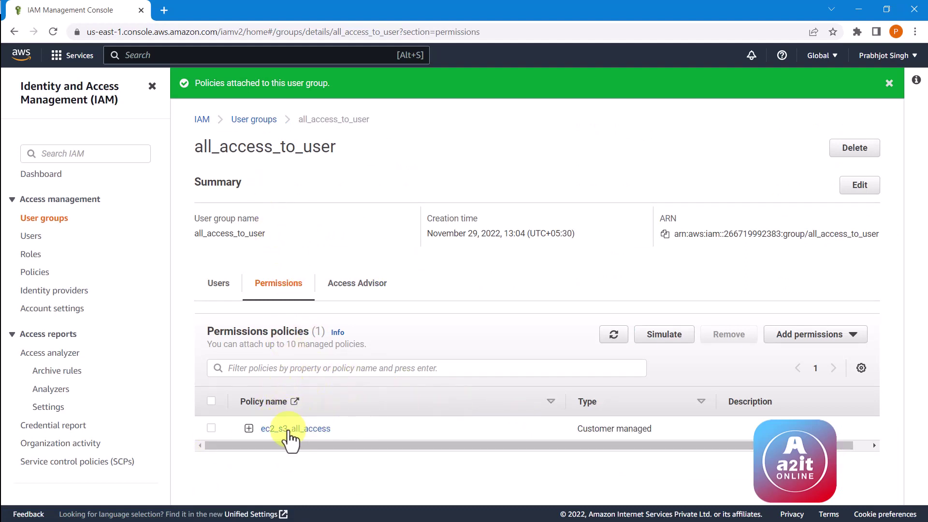
left_click(214, 297)
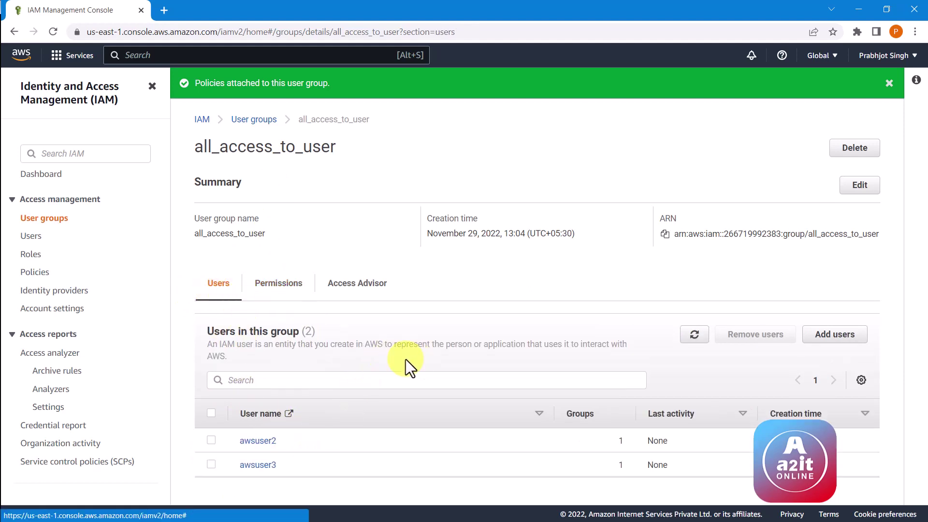